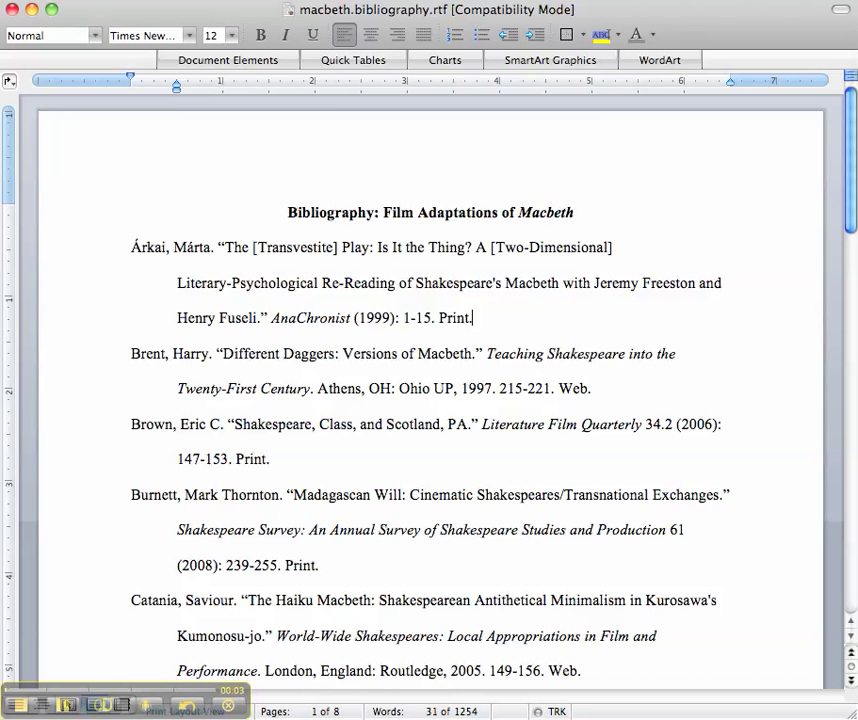
Examine the title and citation format of the Macbeth film adaptations bibliography, including the first entry's author, article title, journal name and medium
drag(131, 247, 357, 577)
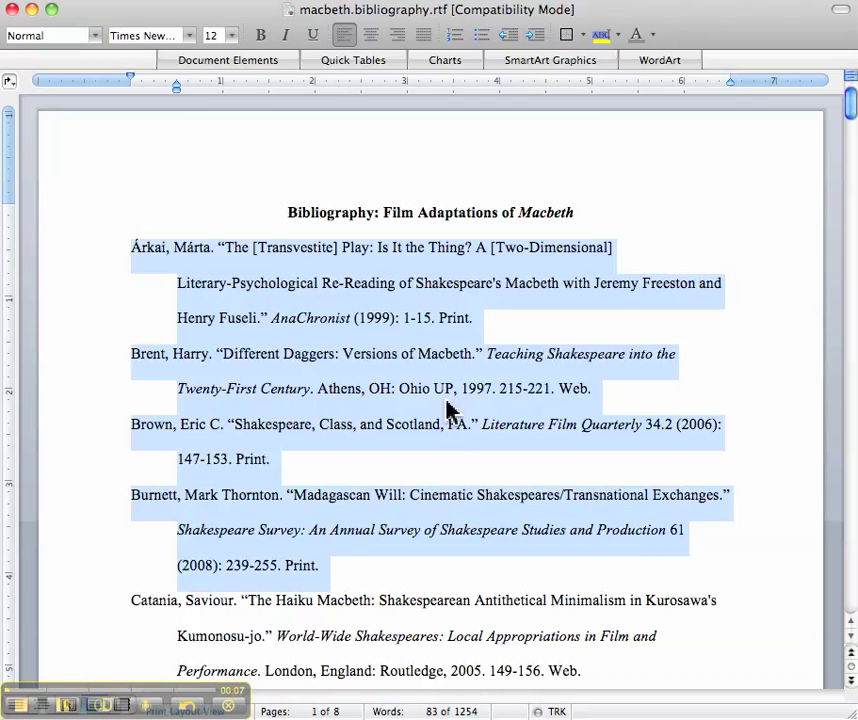
key(Right)
triple_click(410, 215)
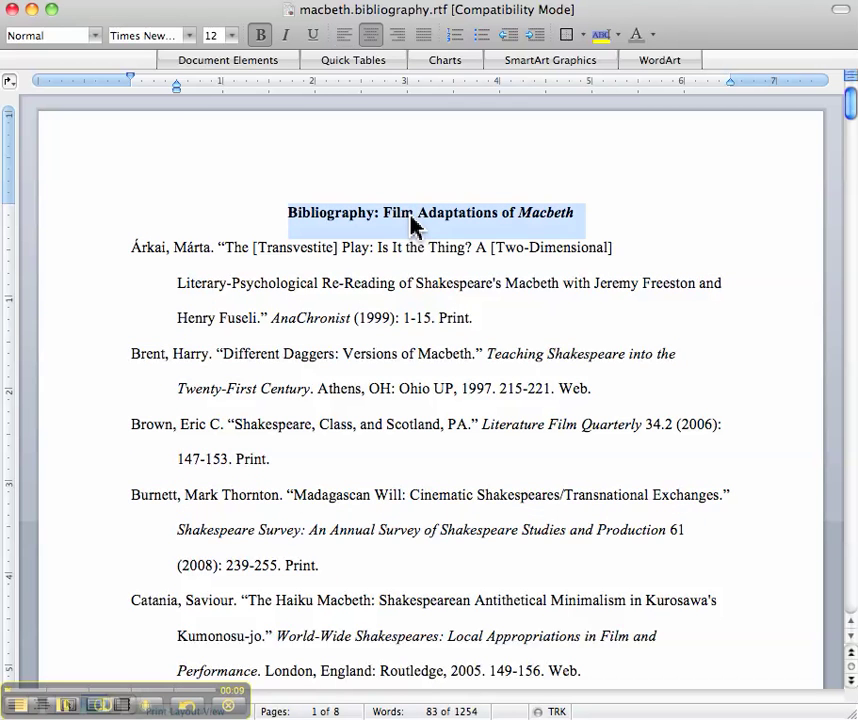
double_click(452, 318)
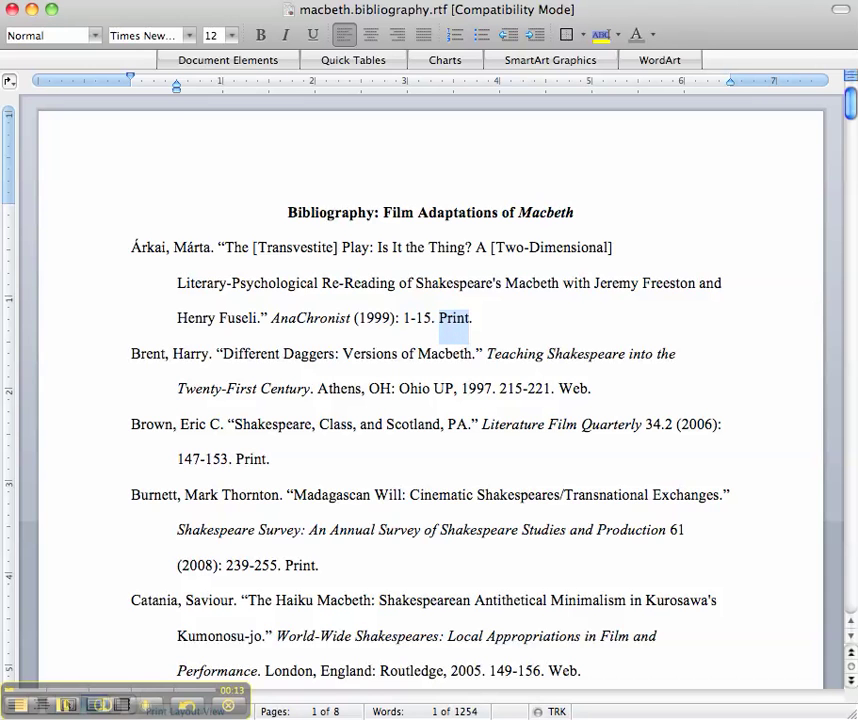
drag(132, 247, 478, 320)
click(220, 254)
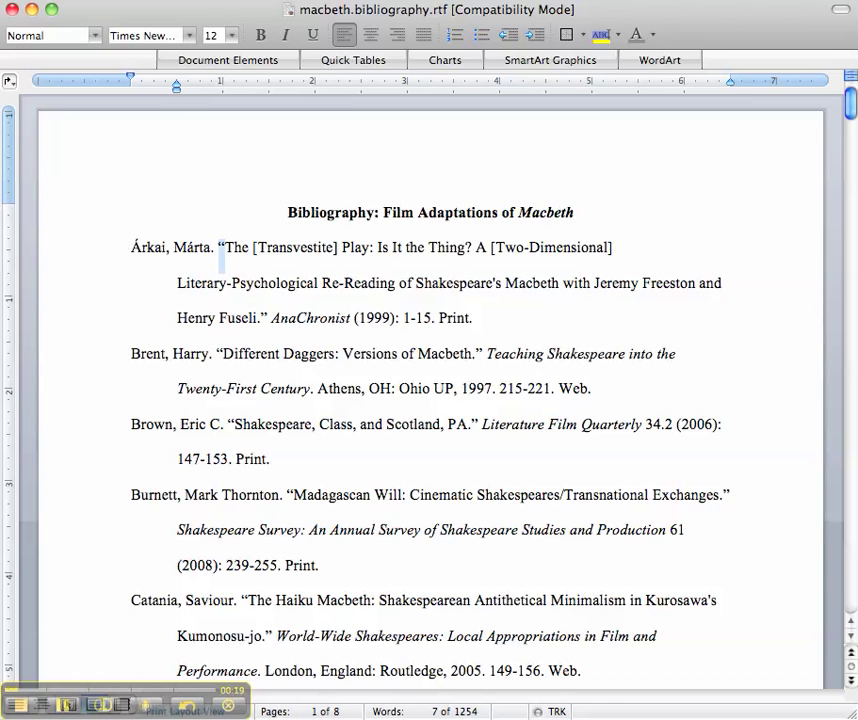
drag(354, 318, 268, 320)
click(472, 318)
Switch to Firefox and review the Mozilla Firefox download page and the Zotero home page's description of the extension
key(super+Tab)
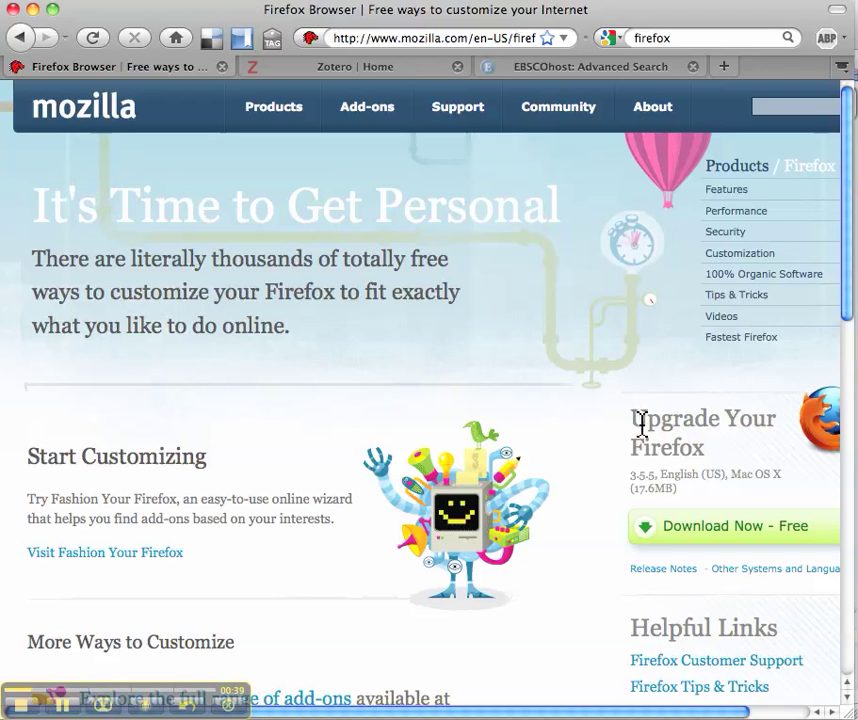
click(408, 40)
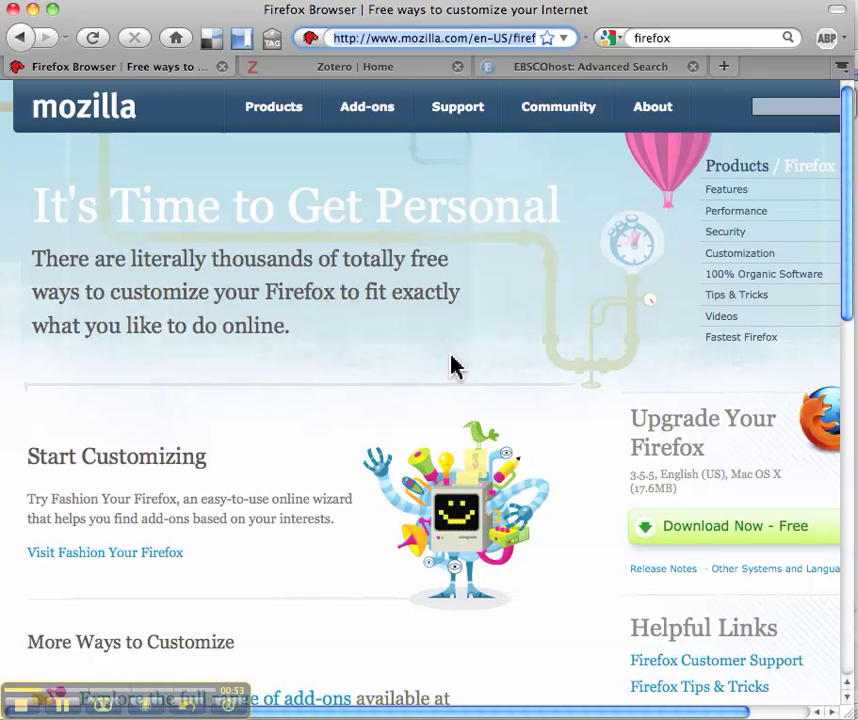
double_click(686, 452)
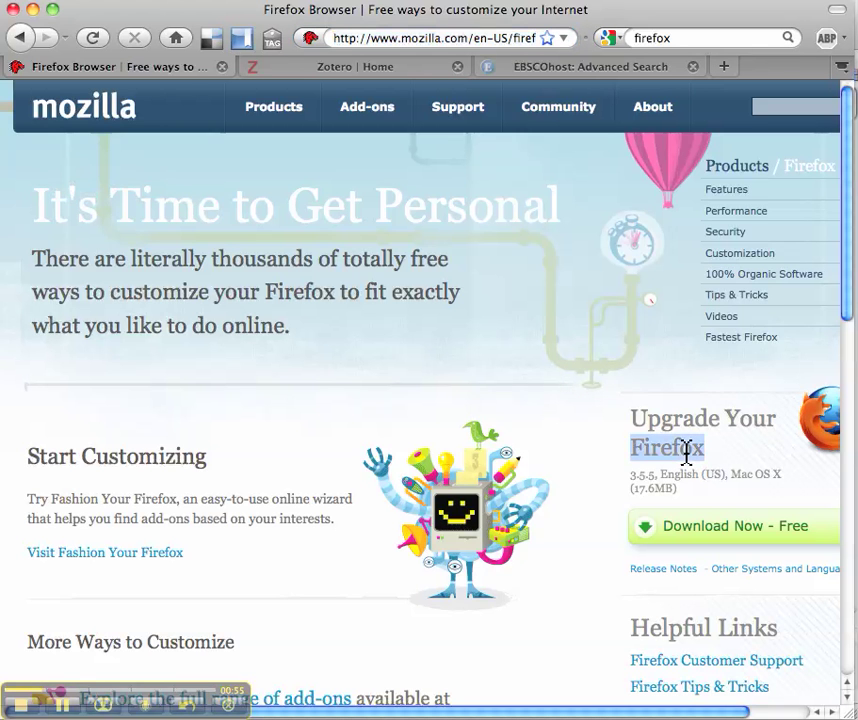
click(297, 68)
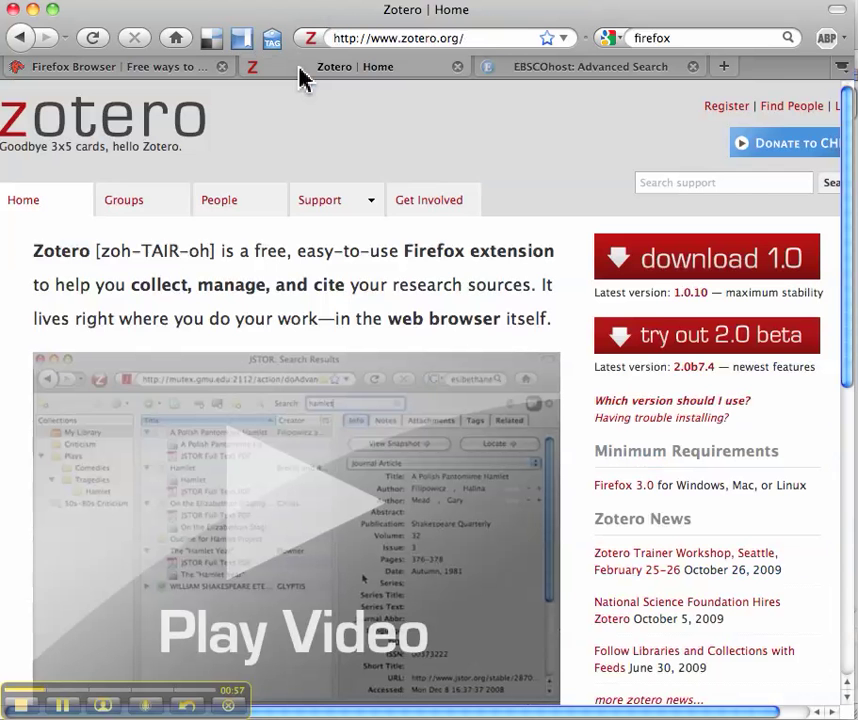
drag(213, 135, 413, 131)
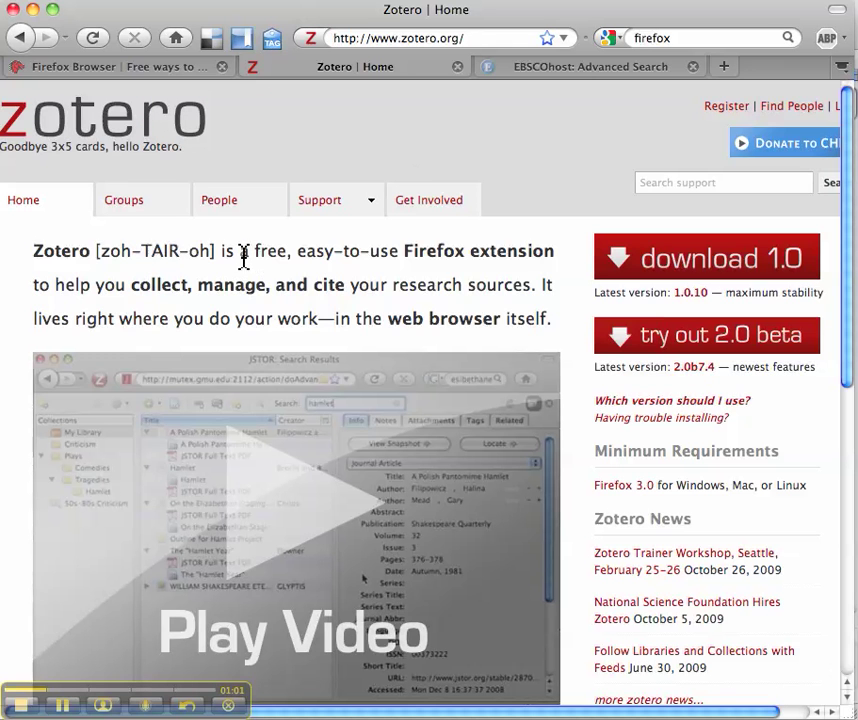
drag(241, 252, 557, 327)
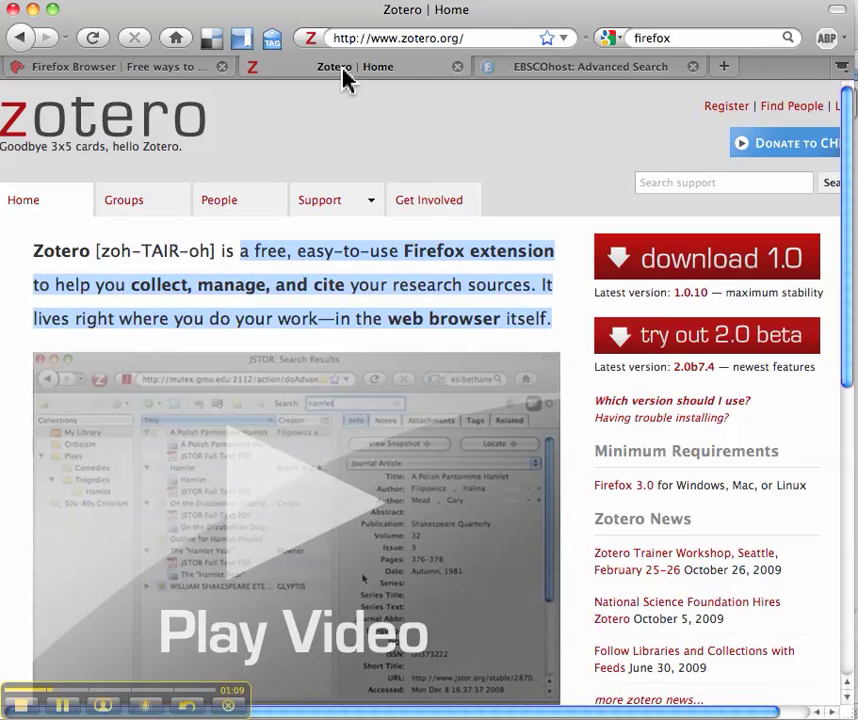
click(142, 80)
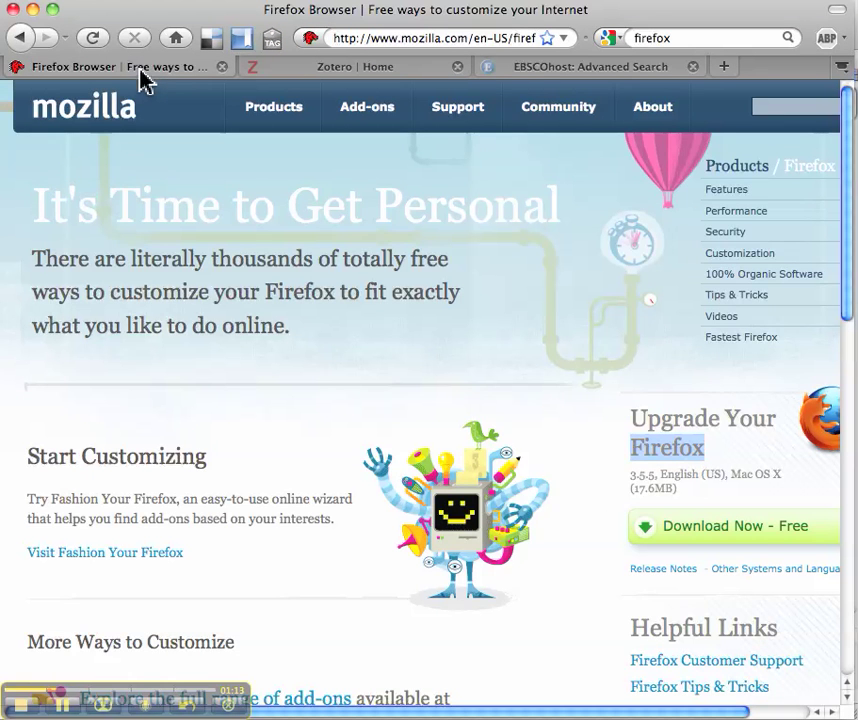
Sign in to My EBSCOhost from the MLA International Bibliography search page with the prefilled account and open the personal folder
click(556, 67)
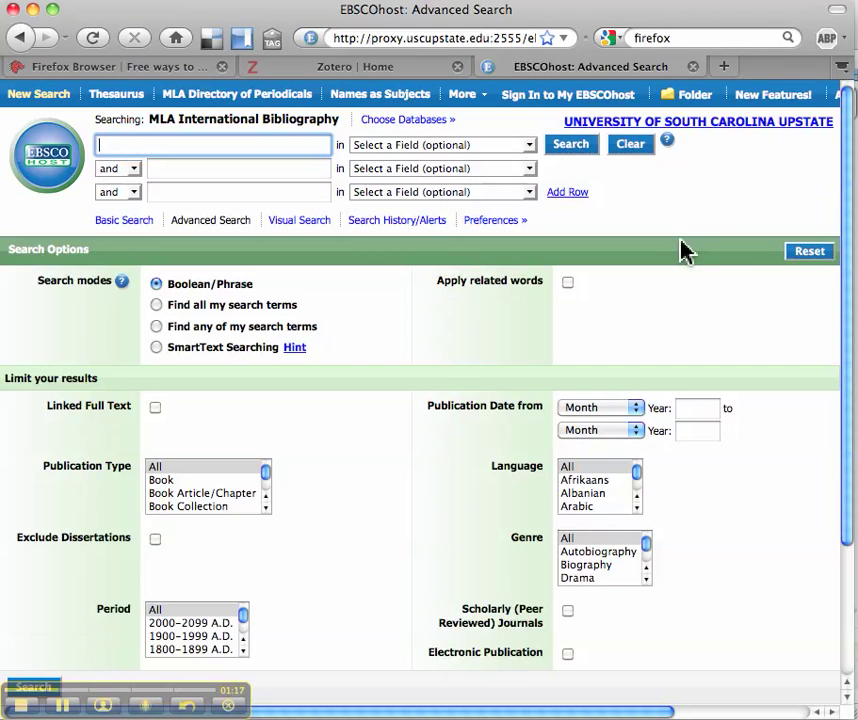
click(600, 100)
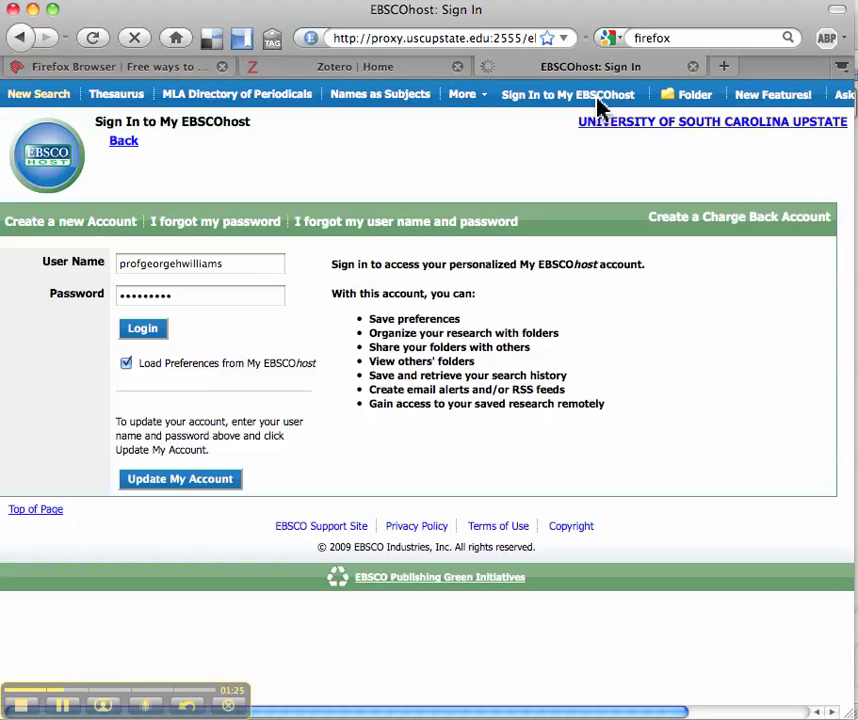
click(142, 330)
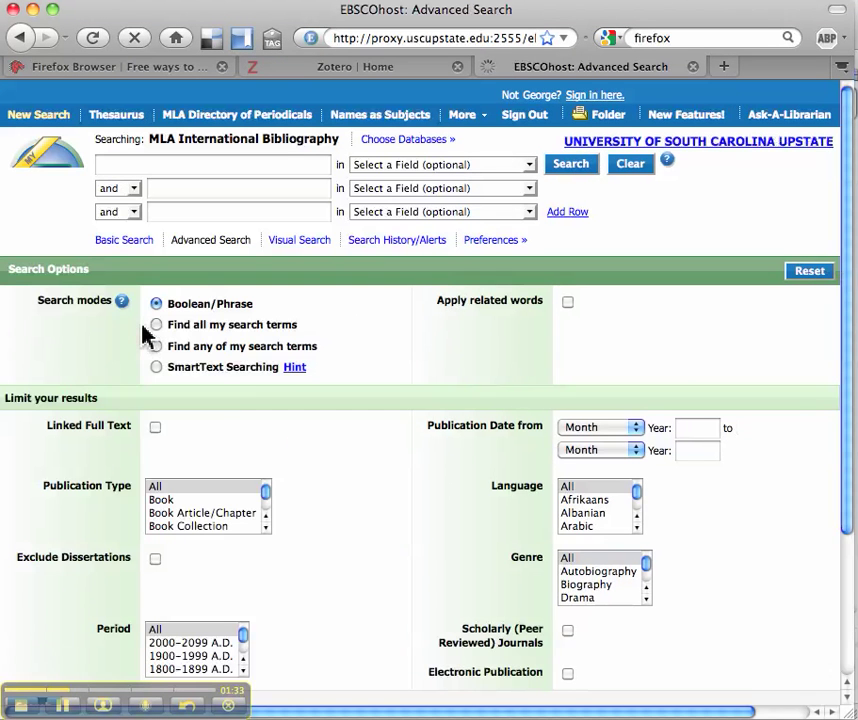
click(608, 118)
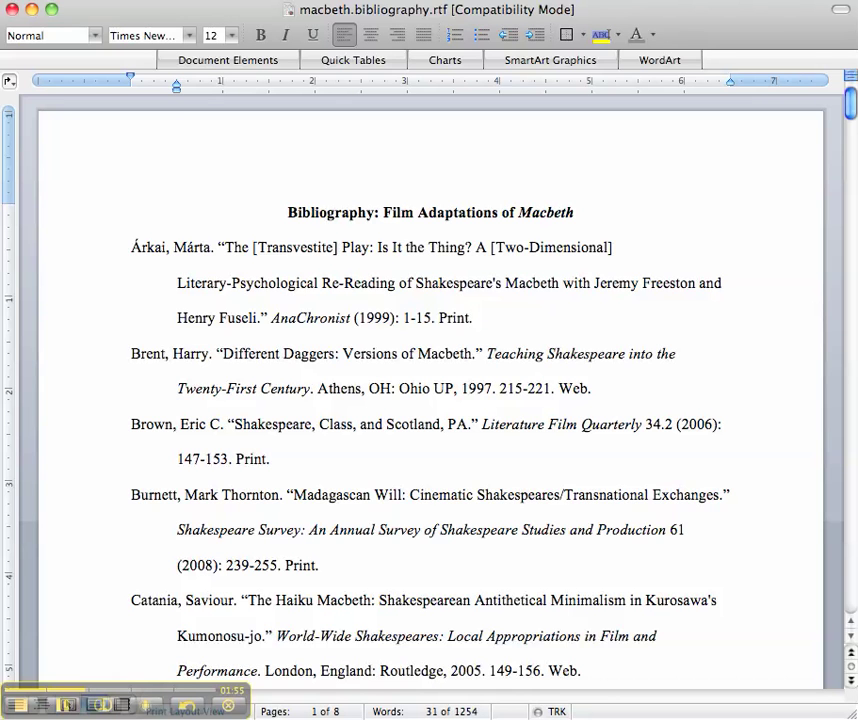
Switch to the Macbeth bibliography in Word to review its first citation and title, and return to Firefox
drag(472, 318, 351, 257)
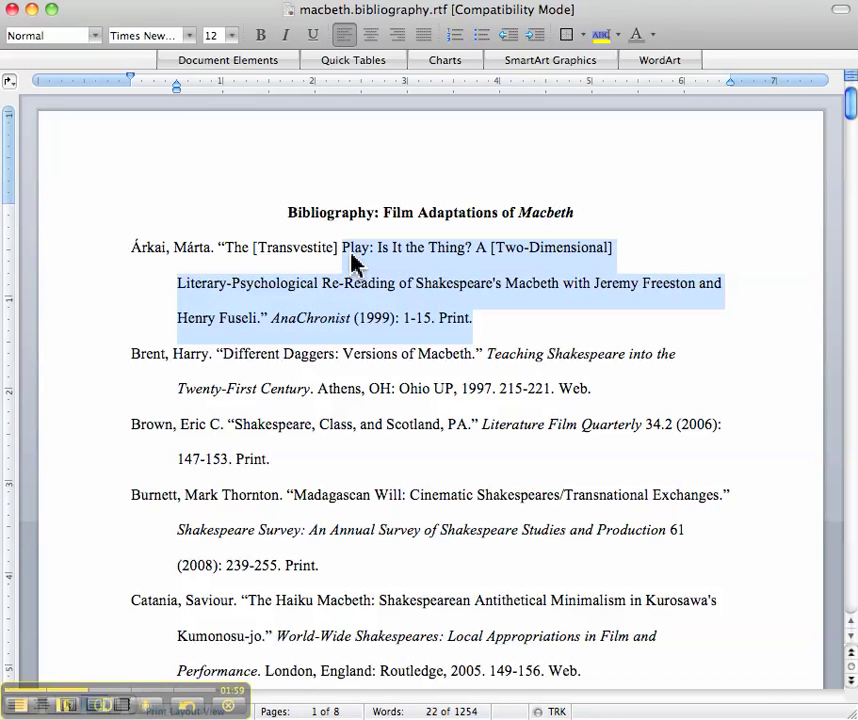
triple_click(414, 218)
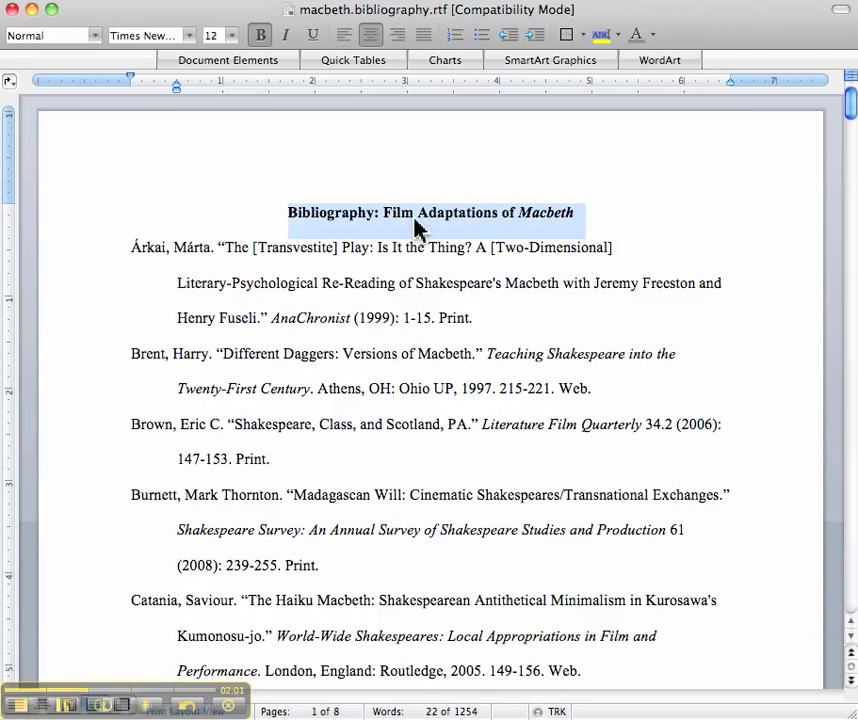
key(super+Tab)
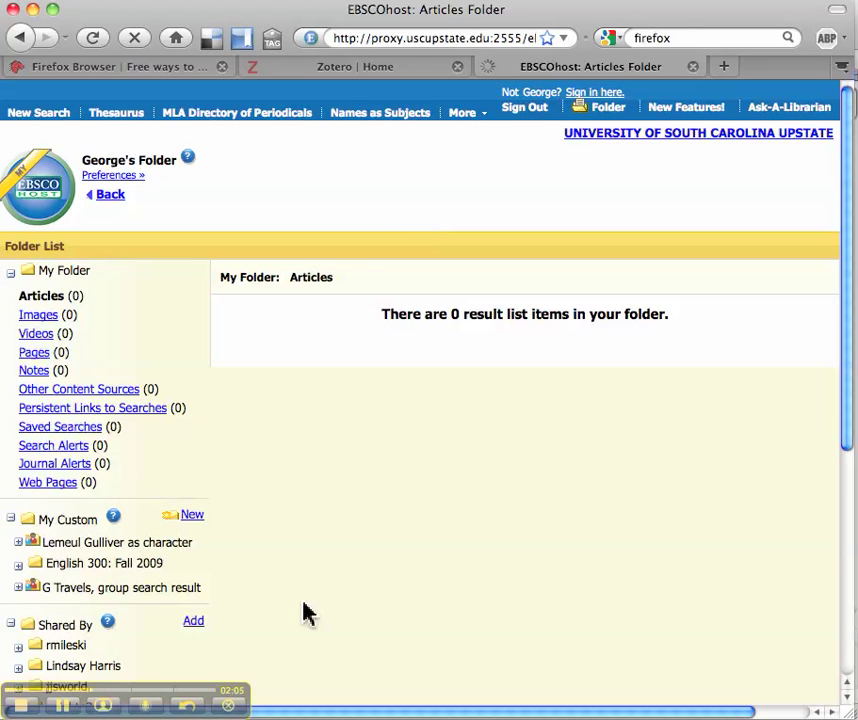
Collapse My Folder and open the Articles list in English 300: Fall 2009 > MacBeth > Film adaptations
click(11, 273)
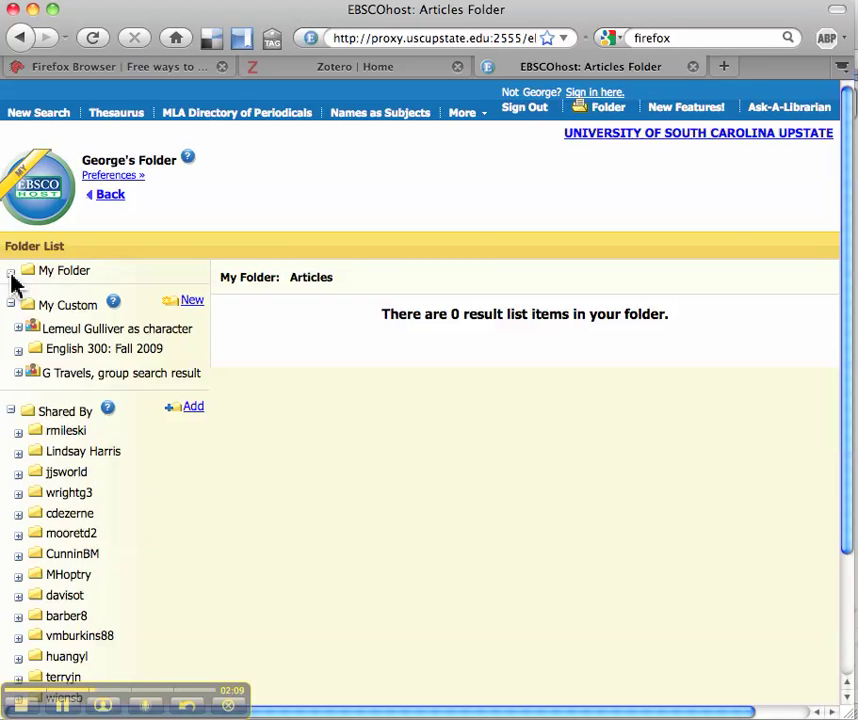
click(18, 351)
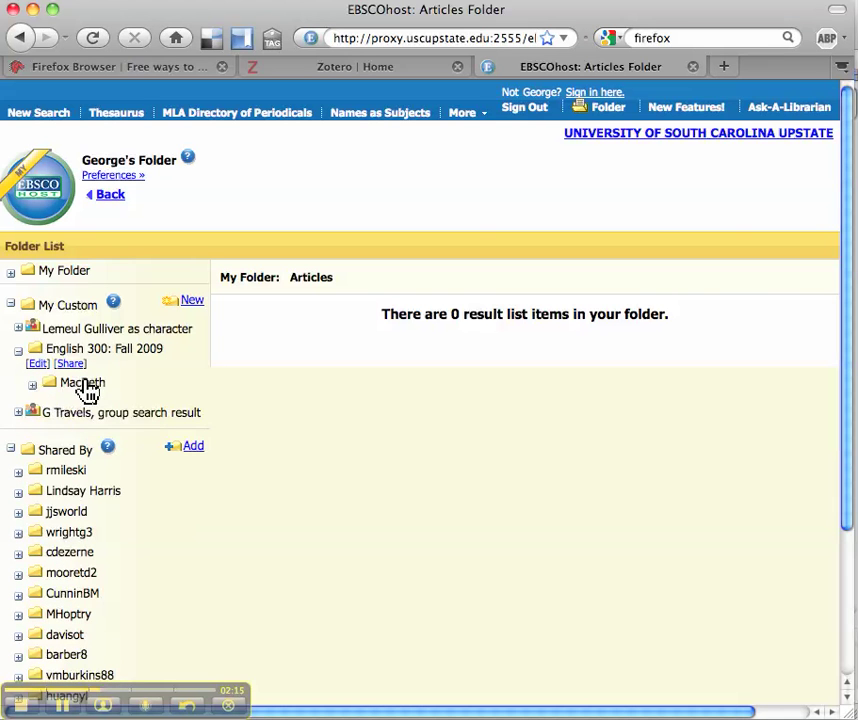
click(33, 386)
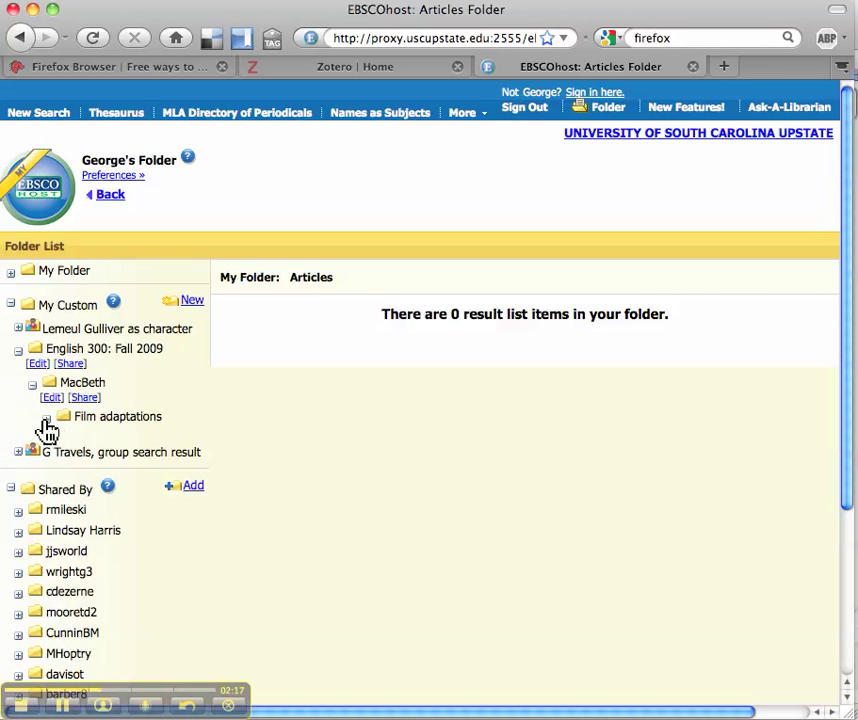
click(46, 419)
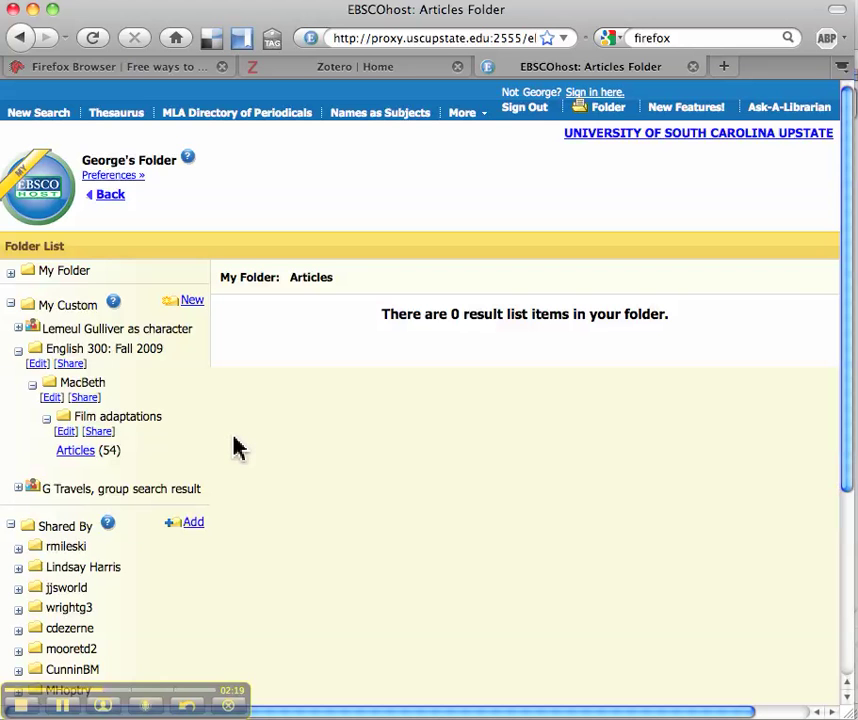
click(85, 455)
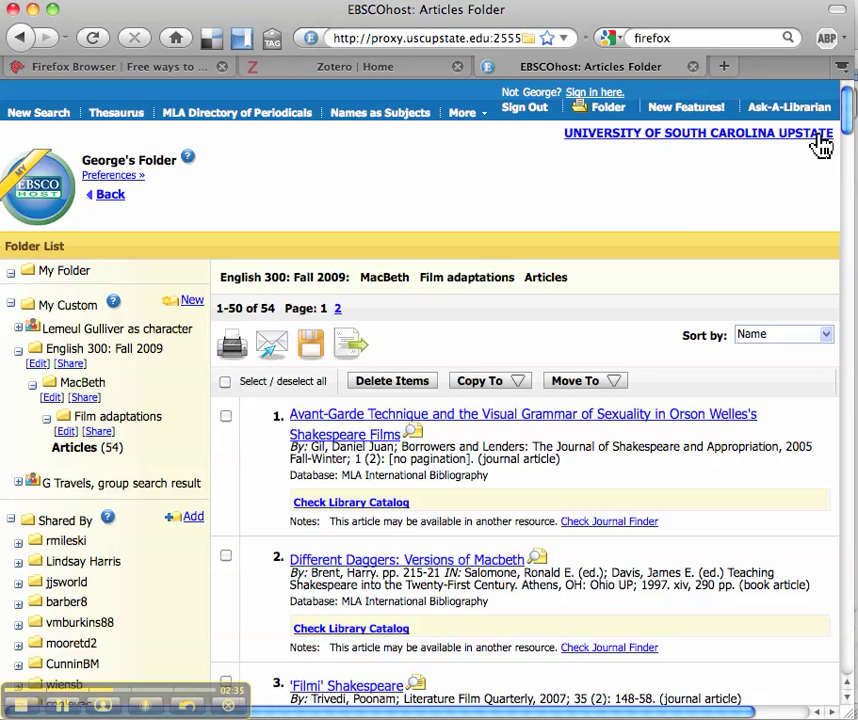
Select the first five articles in the Film adaptations list, from "Avant-Garde Technique" through "Gender Transformation in Kurosawa's Shakespeare"
drag(848, 105, 848, 135)
click(227, 143)
click(226, 283)
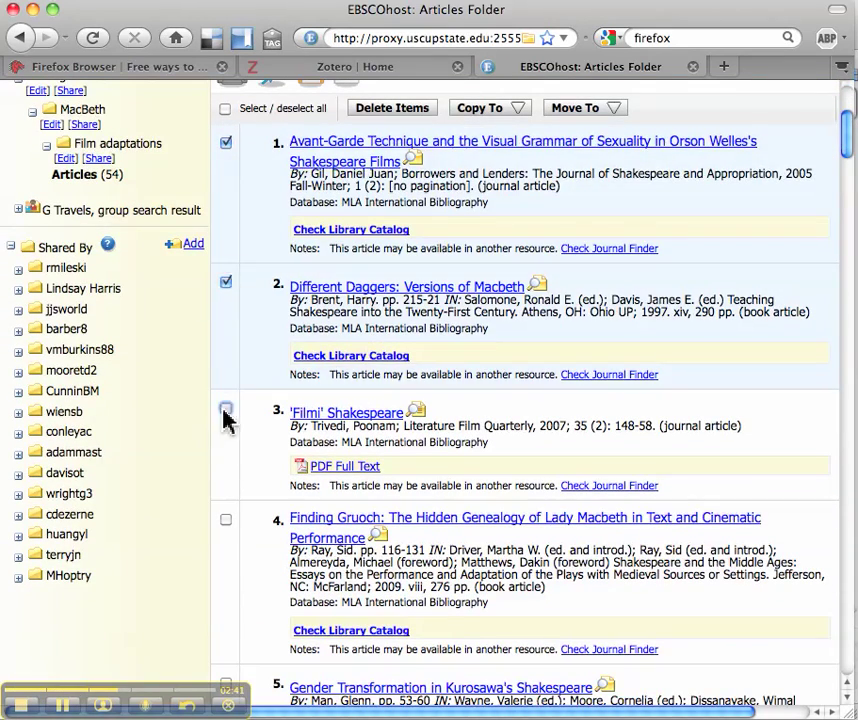
click(225, 409)
click(226, 519)
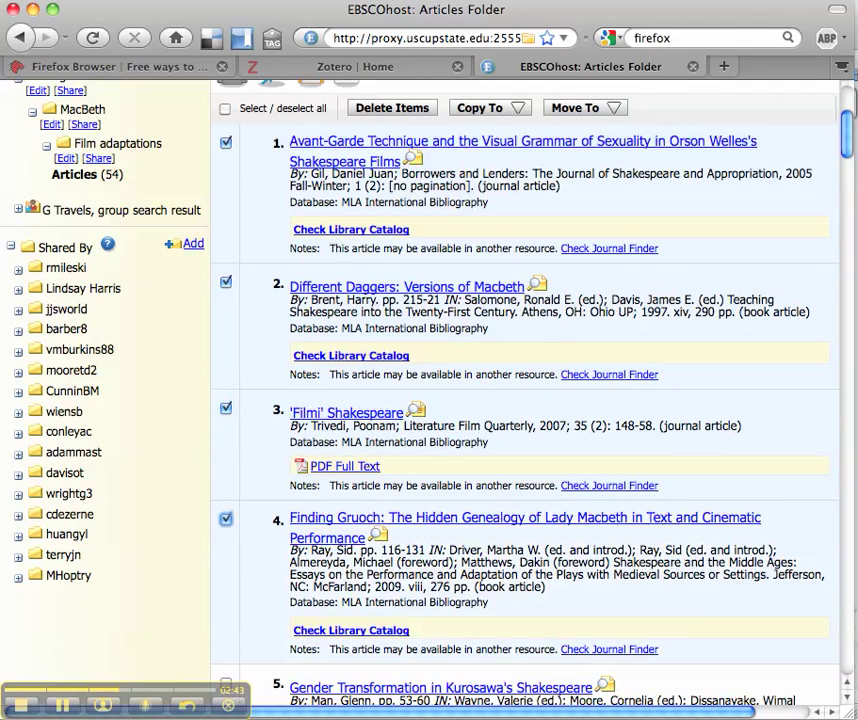
drag(846, 143, 848, 172)
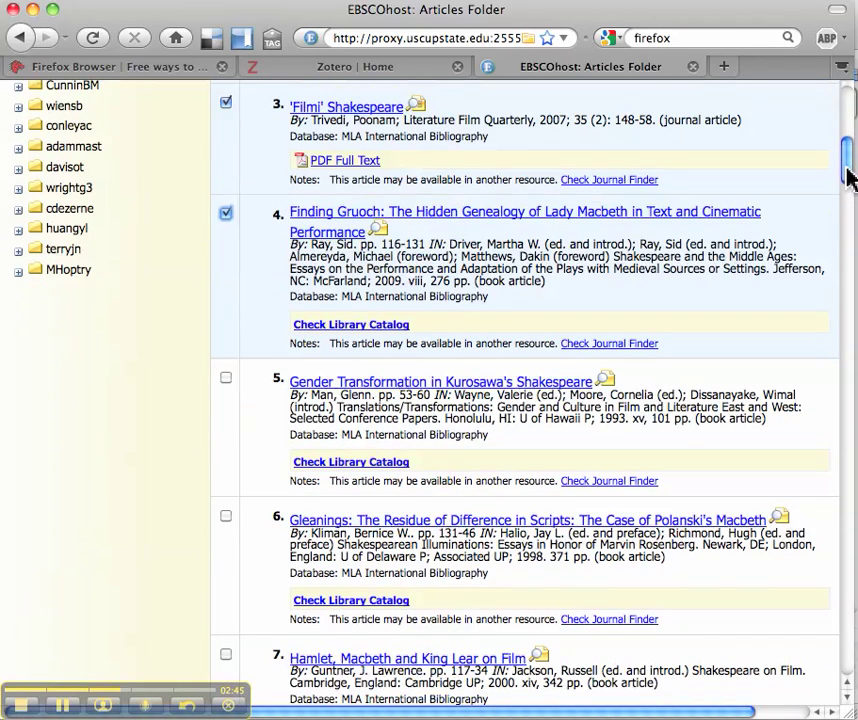
click(226, 379)
Start exporting the selected articles with the format Direct Export to EndNote, ProCite, CITAVI, or Reference Manager
drag(852, 172, 845, 75)
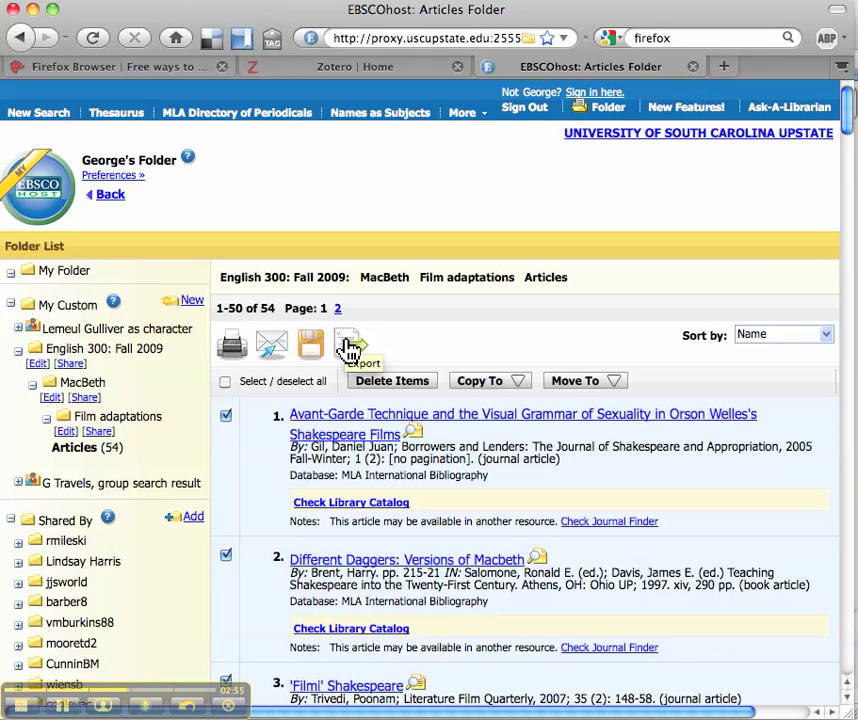
click(348, 347)
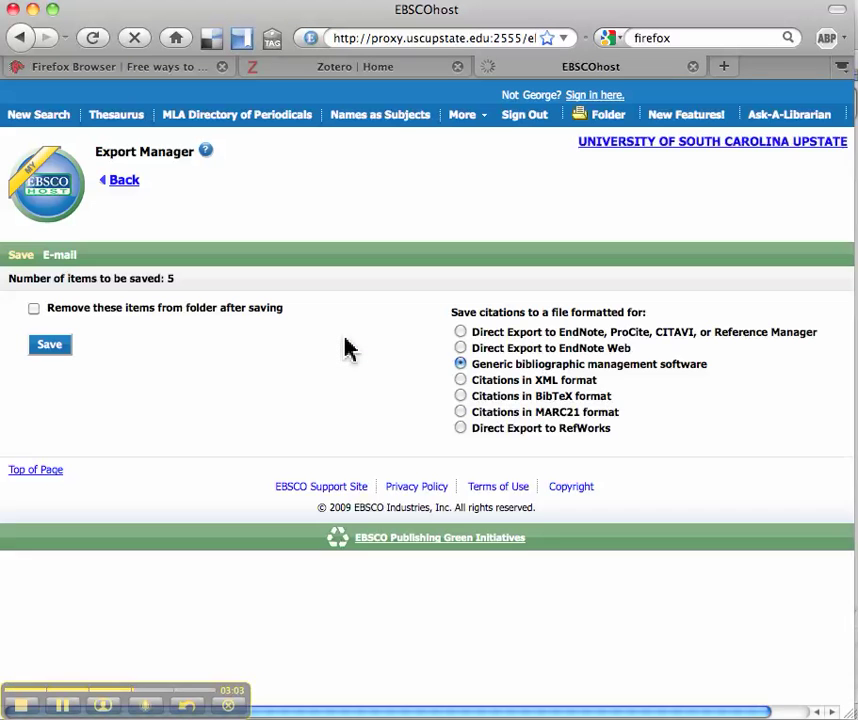
click(460, 332)
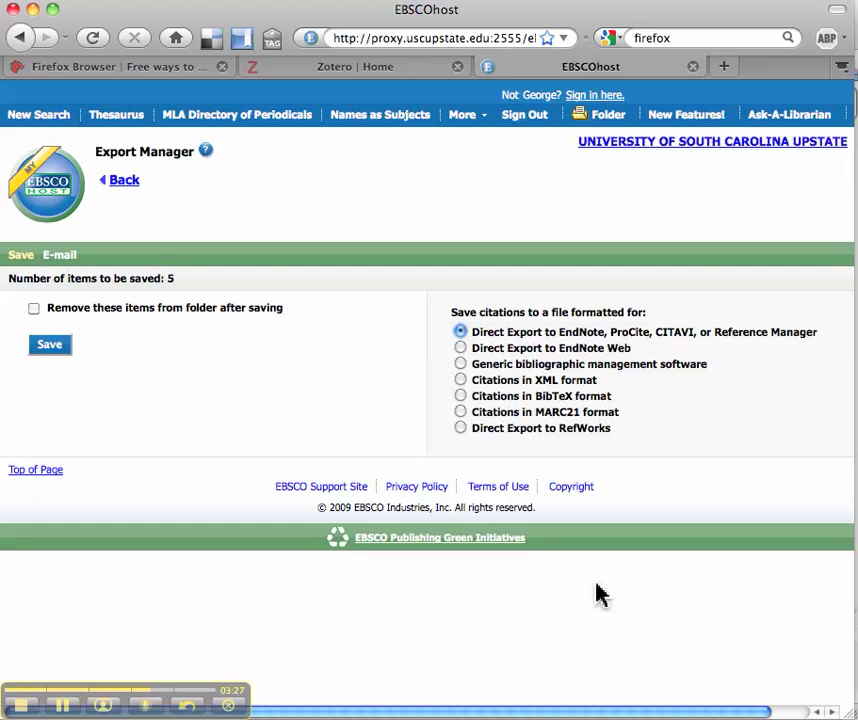
Open Zotero expanded to the full window and view the contents of My Library and the Trash
key(super+shift+z)
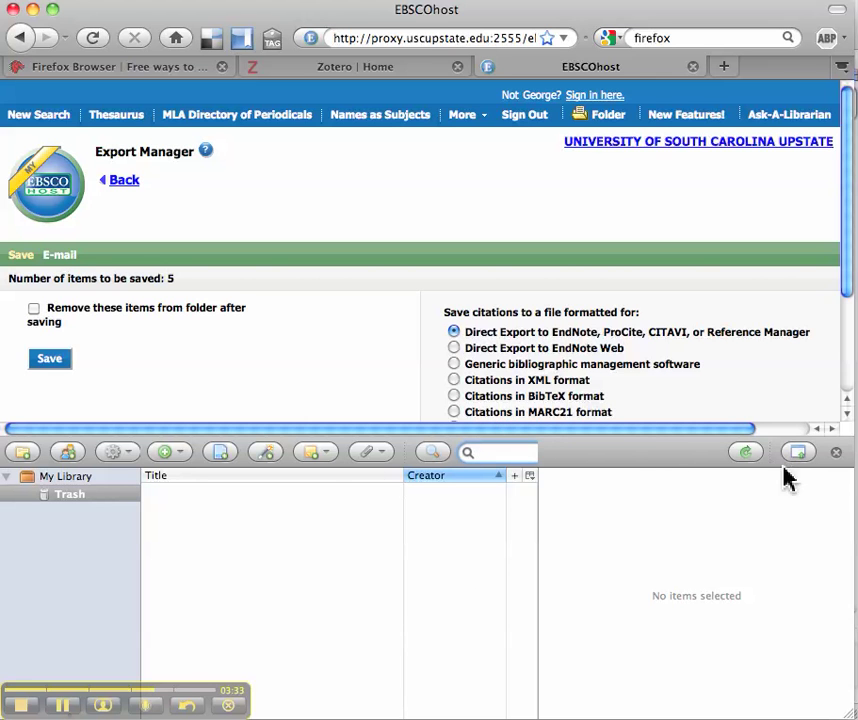
click(837, 454)
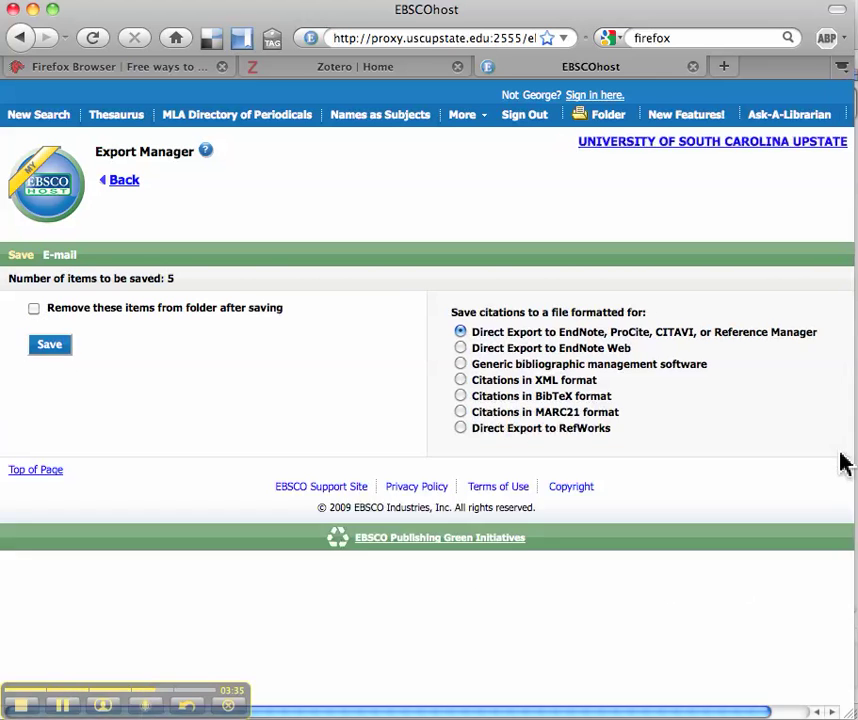
key(ctrl+shift+z)
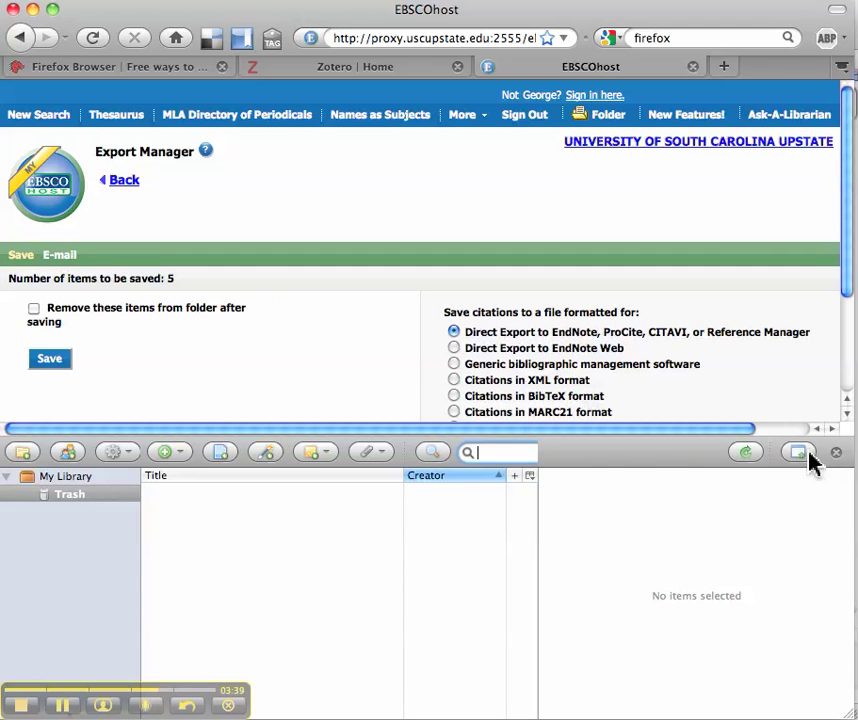
click(797, 457)
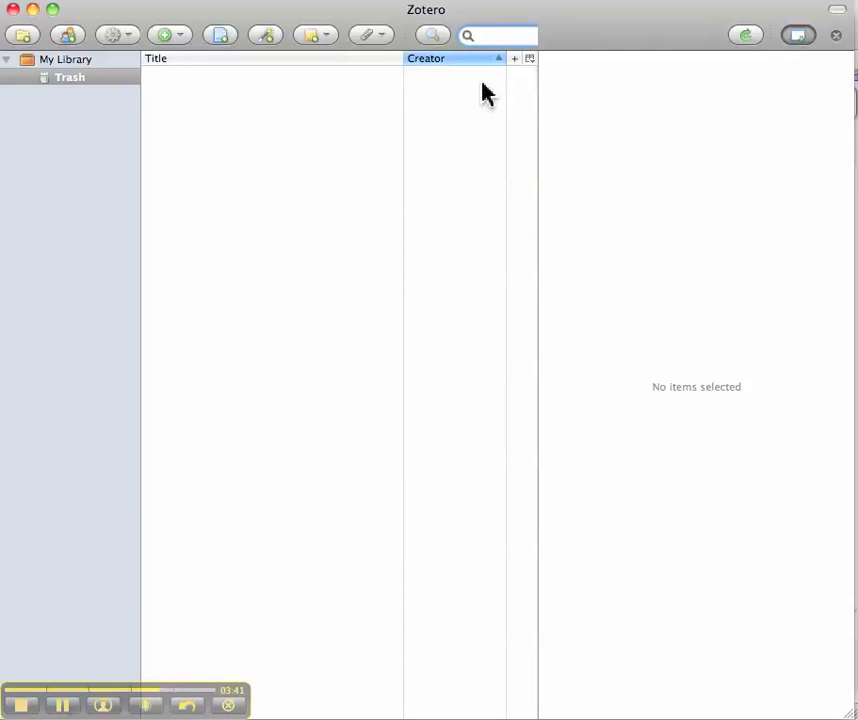
click(56, 62)
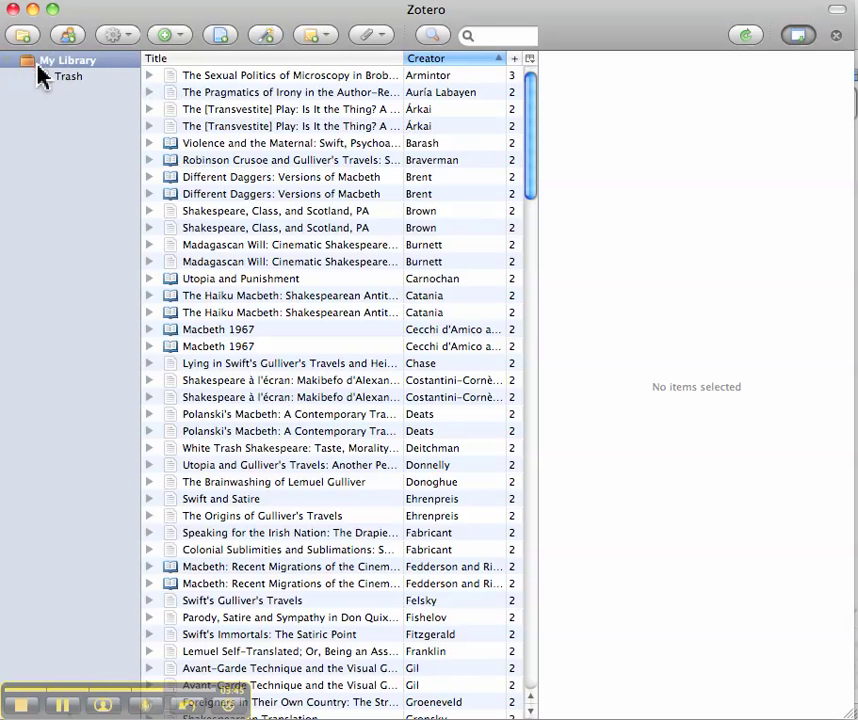
click(64, 78)
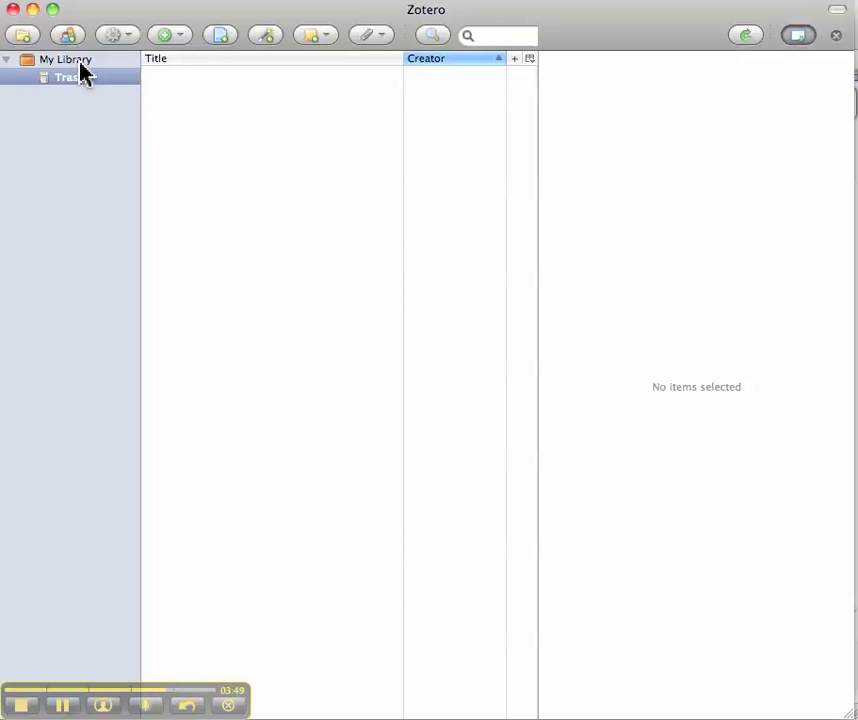
Create a new collection named "Film adaptations" in My Library
click(30, 37)
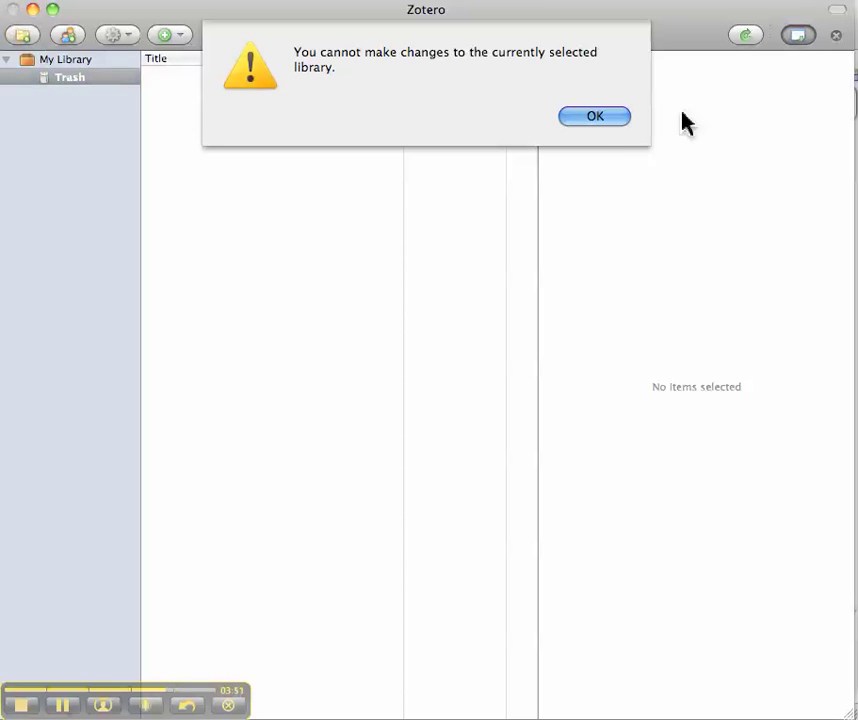
click(595, 118)
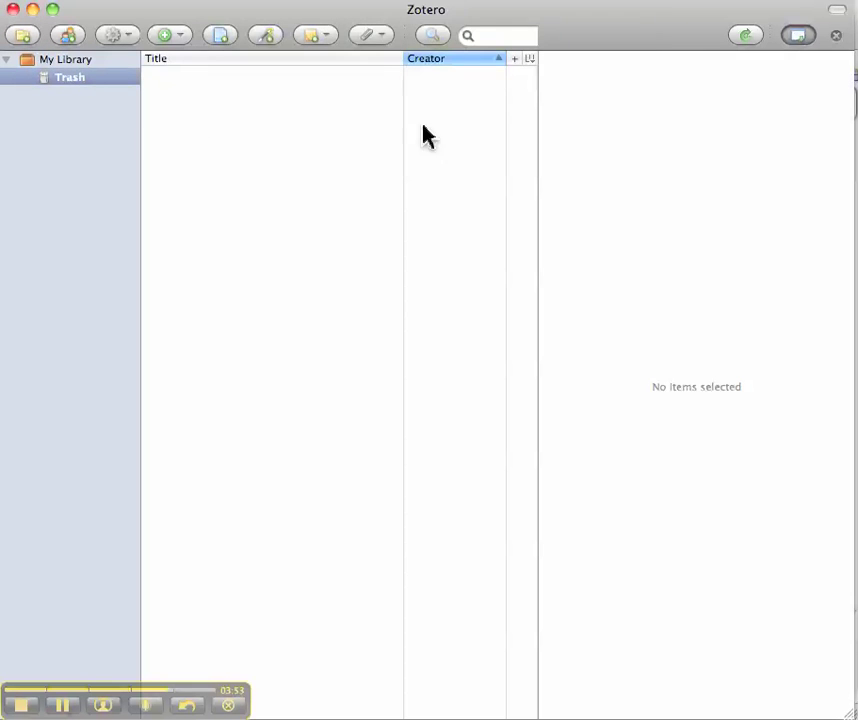
click(7, 60)
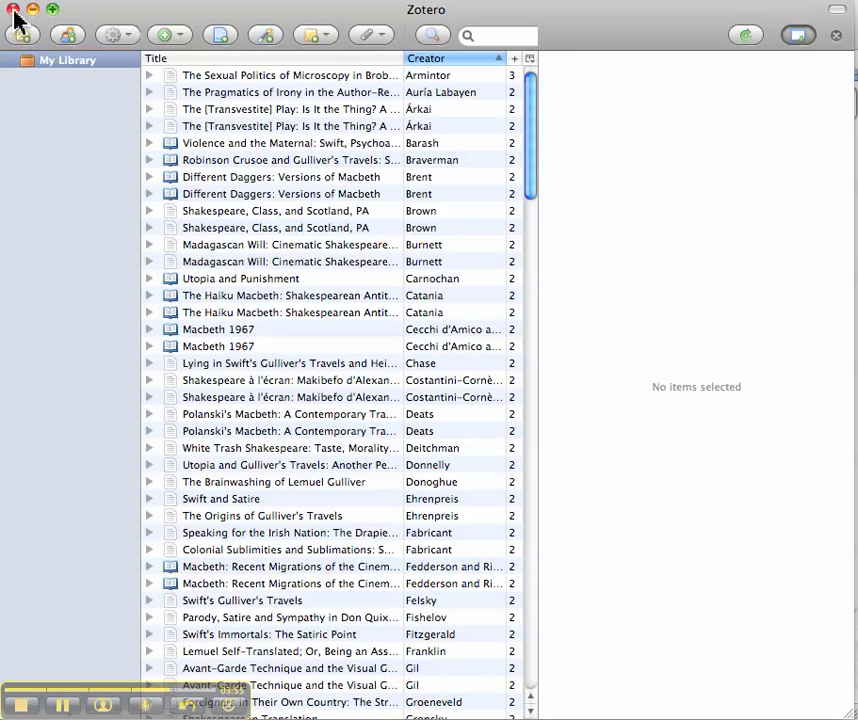
click(23, 34)
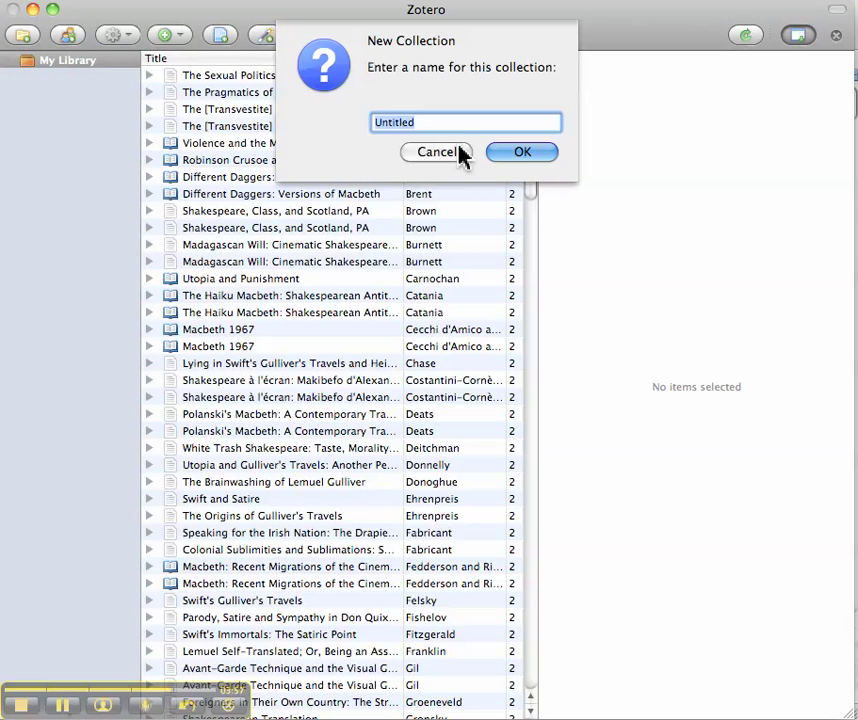
text(Fil a)
key(BackSpace)
key(BackSpace)
text(m adaptations)
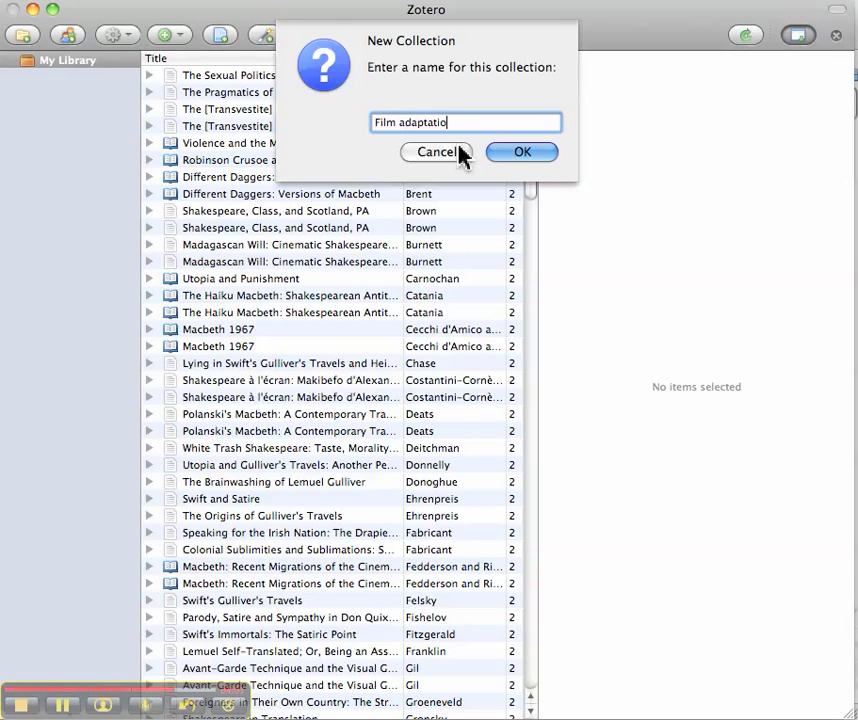
click(510, 153)
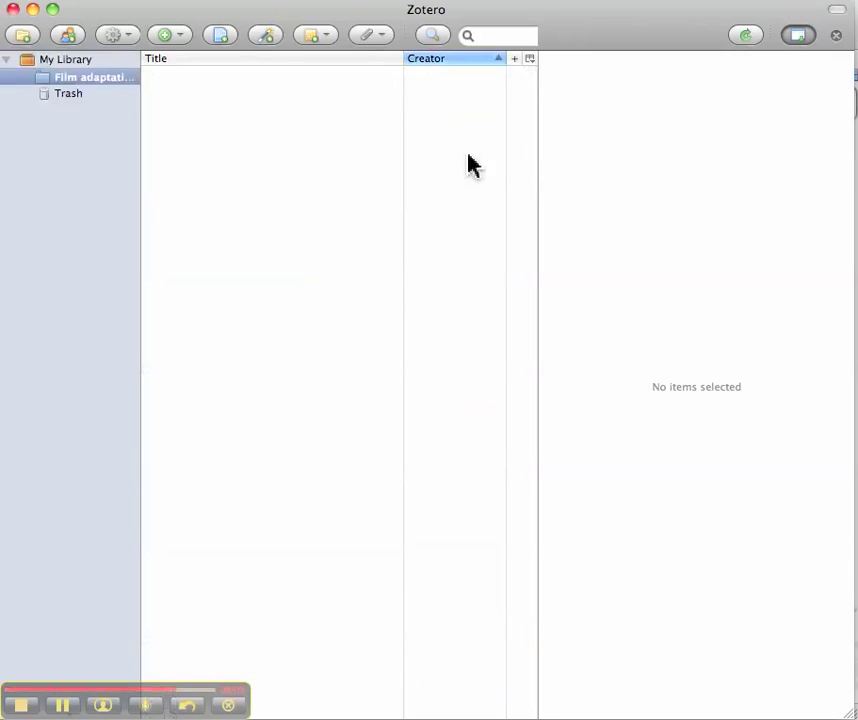
Close the Zotero pane and save the five citations from EBSCOhost's Export Manager into the Film adaptations collection
click(836, 37)
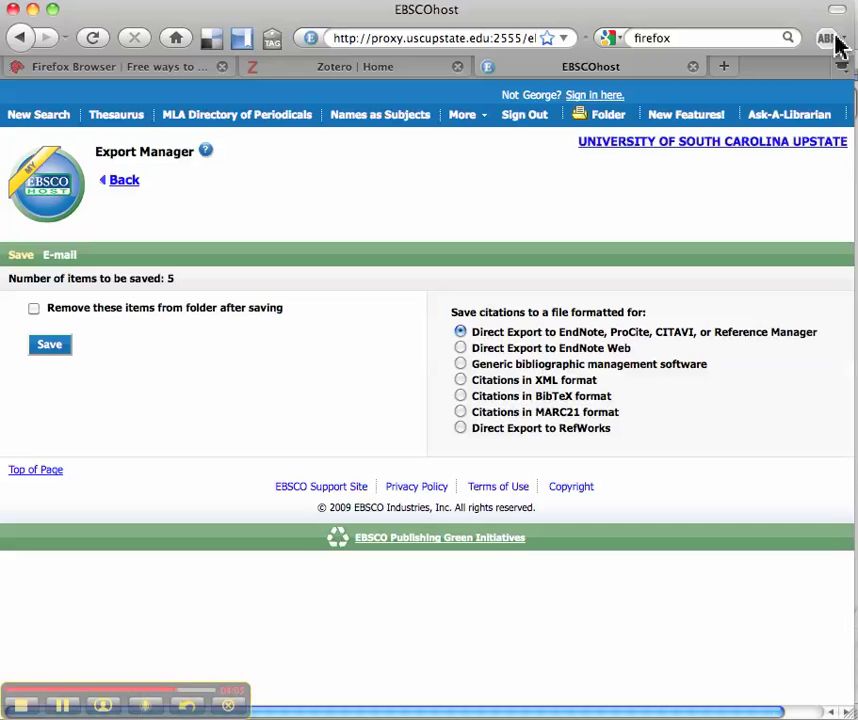
click(44, 352)
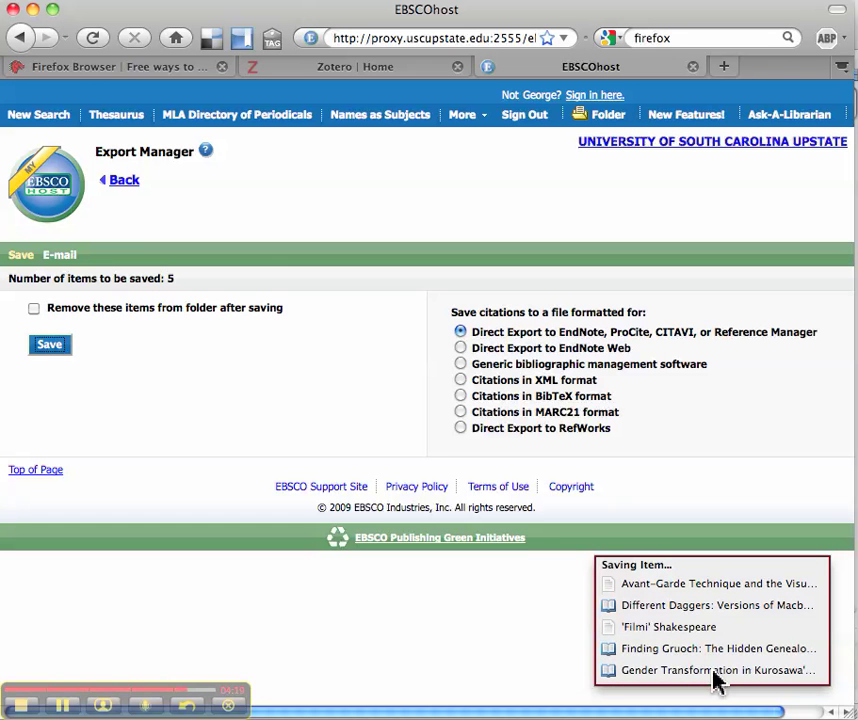
click(716, 680)
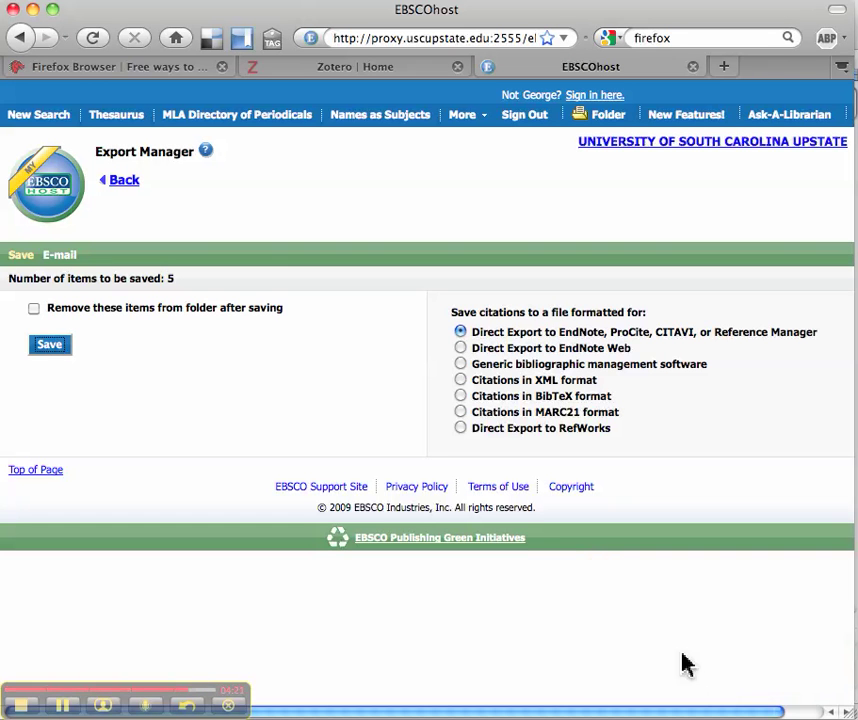
Create a bibliography from all five items in the Film adaptations collection, using Modern Language Association style and RTF output
key(super+shift+z)
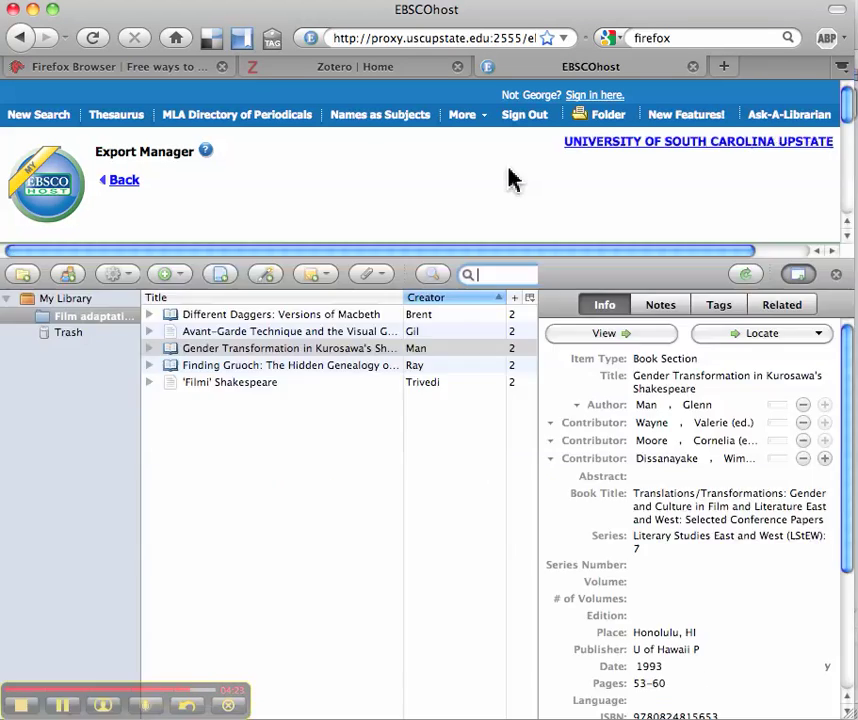
click(216, 316)
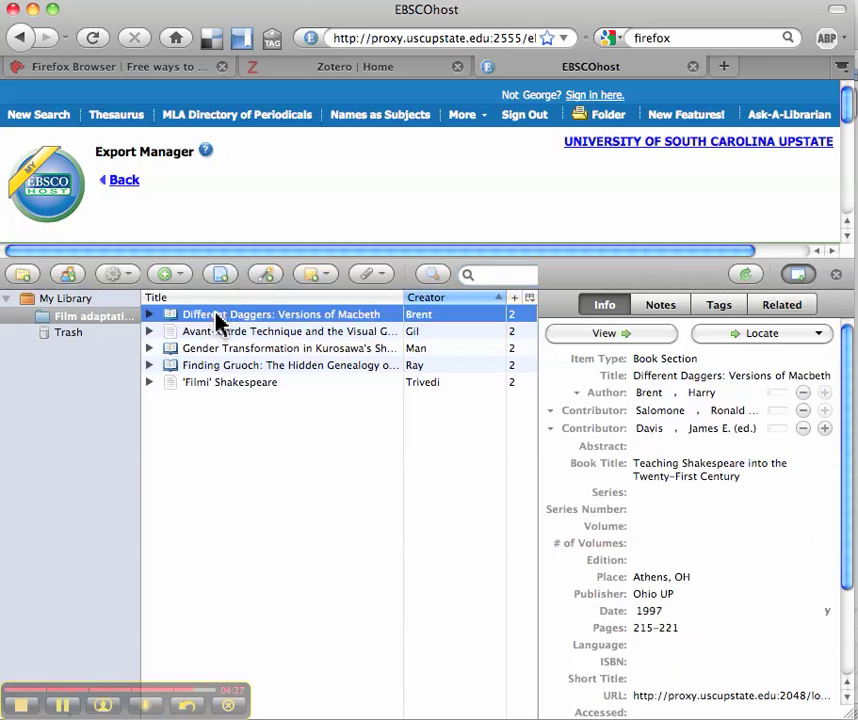
shift+click(235, 384)
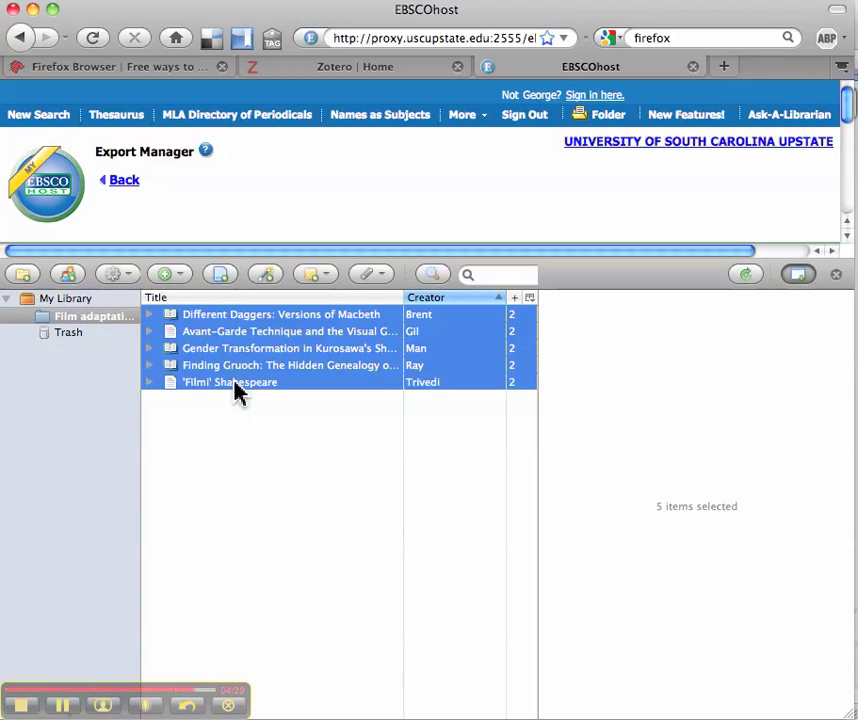
right_click(237, 391)
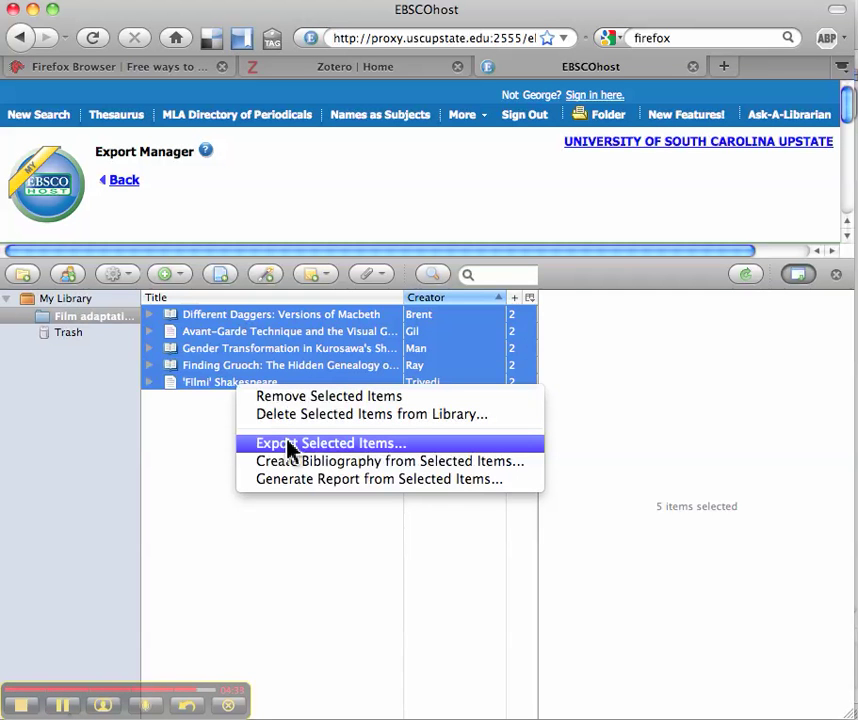
click(412, 470)
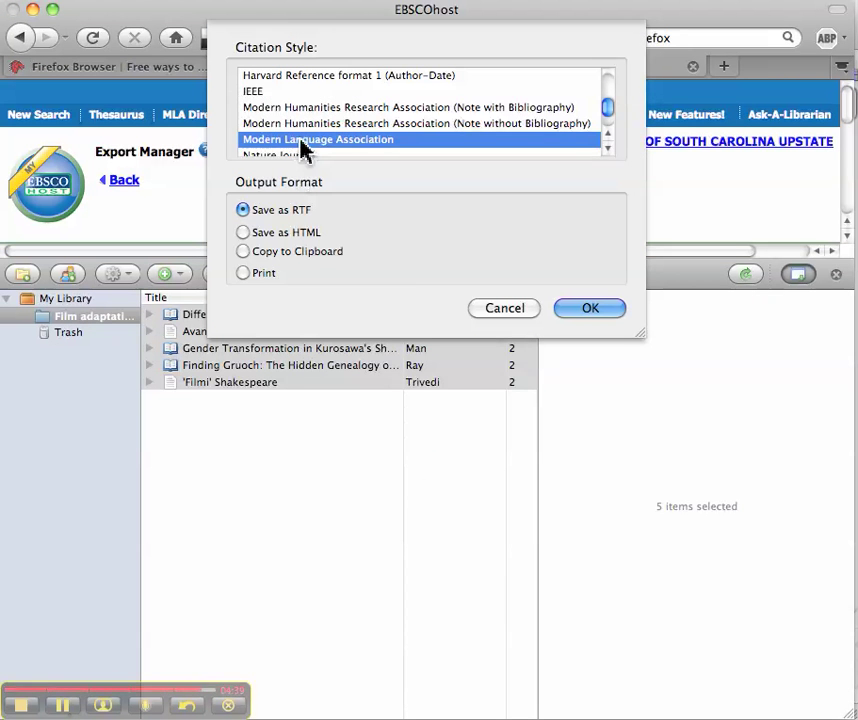
click(589, 312)
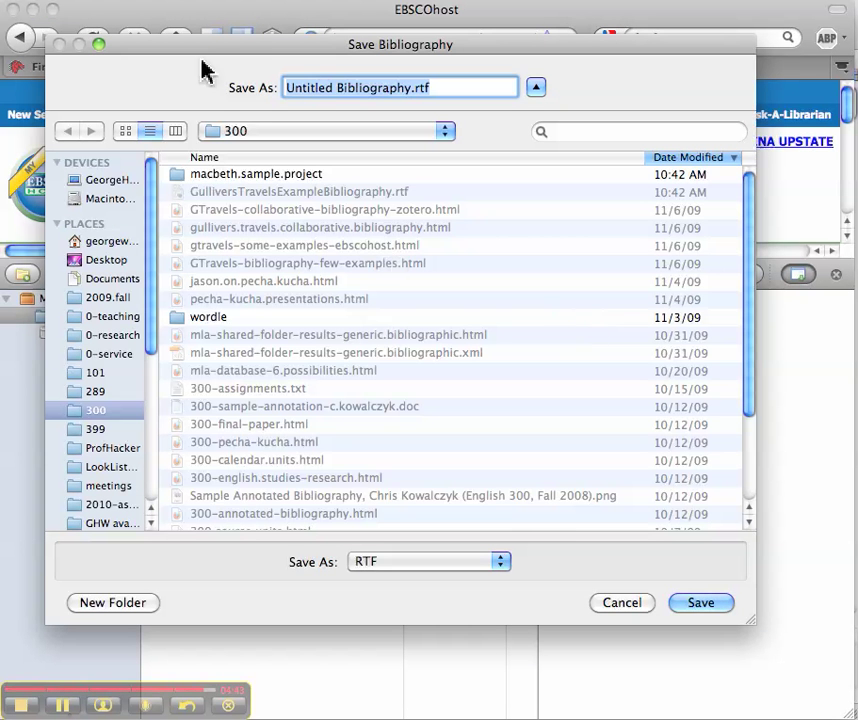
Save the RTF bibliography as bibliography.rtf in the 300 folder
click(329, 87)
triple_click(329, 87)
text(bibliography.rtf)
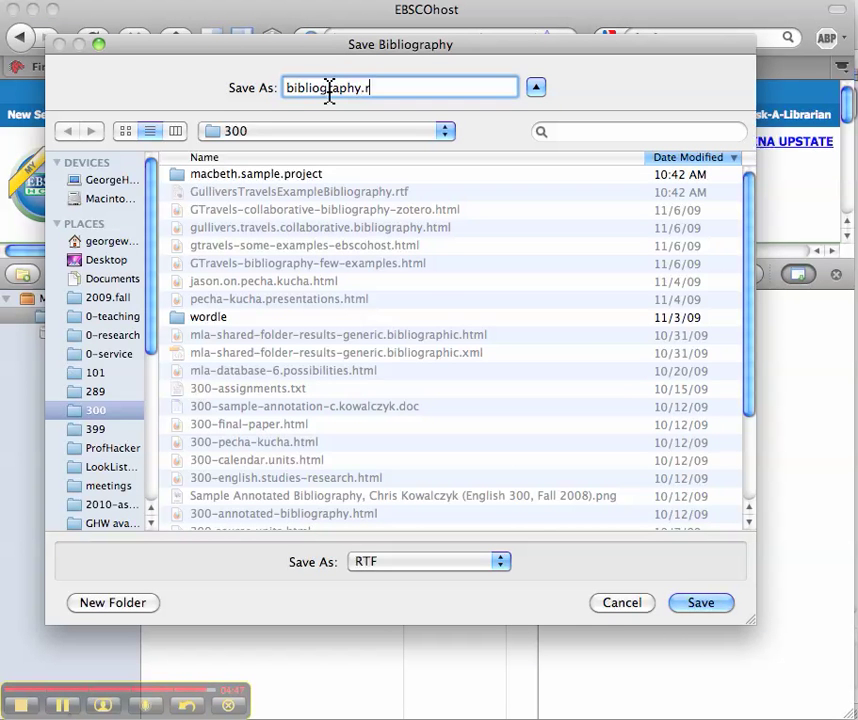
click(712, 607)
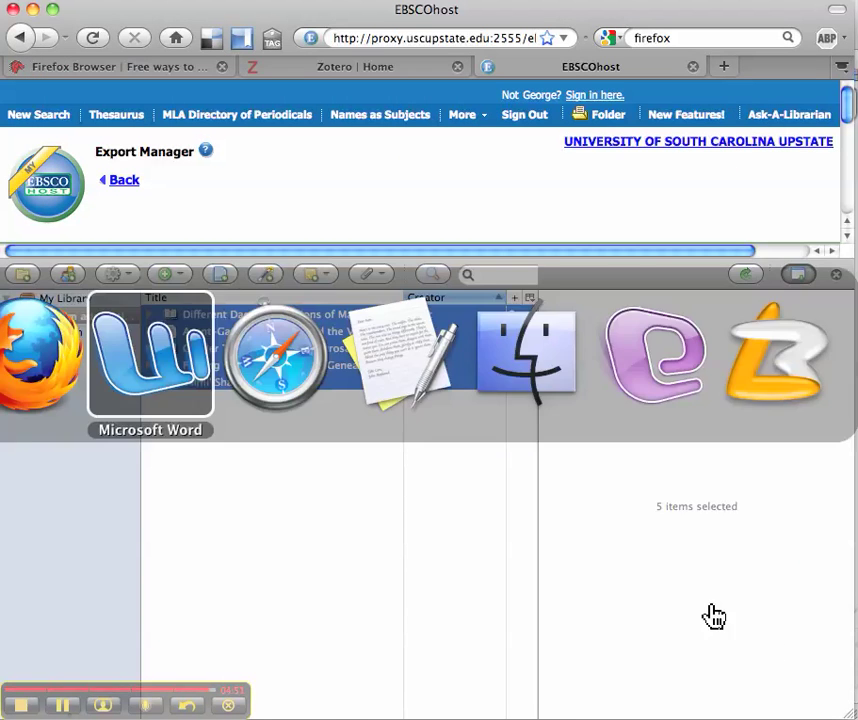
Switch to Microsoft Word and view the formatted bibliography in macbeth.bibliography.rtf
key(super+Tab)
click(268, 459)
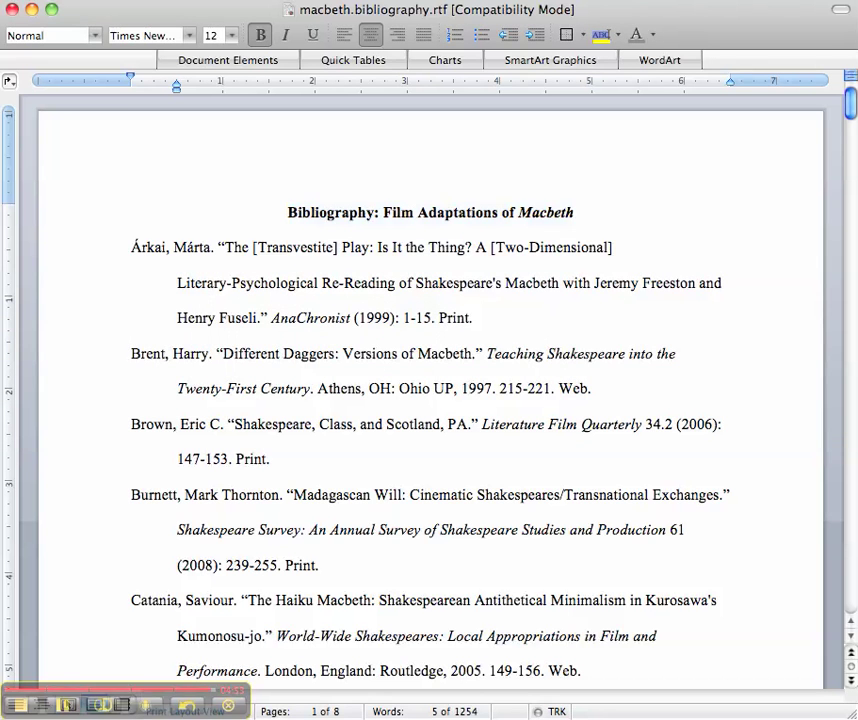